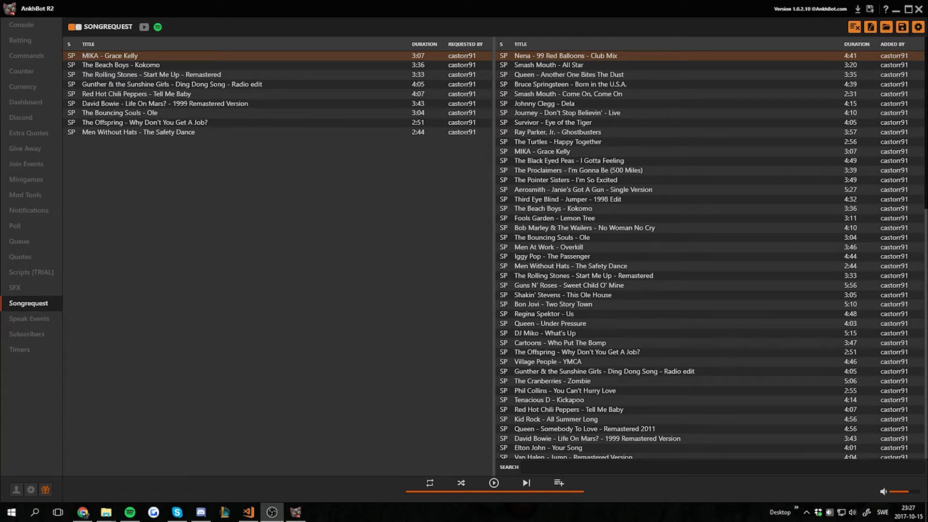
Step: Open the bot's settings and switch the interface style to Custom
{"action": "left_click", "coordinate": [31, 489]}
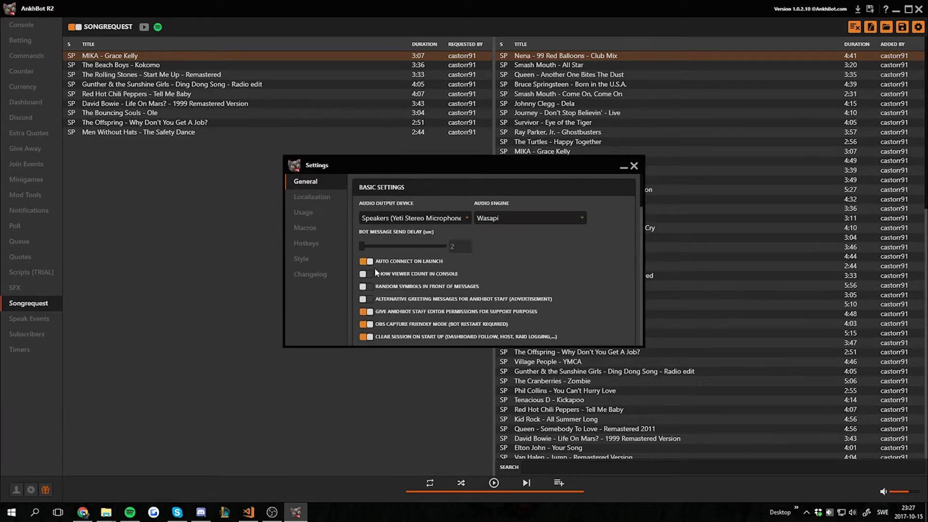
{"action": "left_click", "coordinate": [300, 261]}
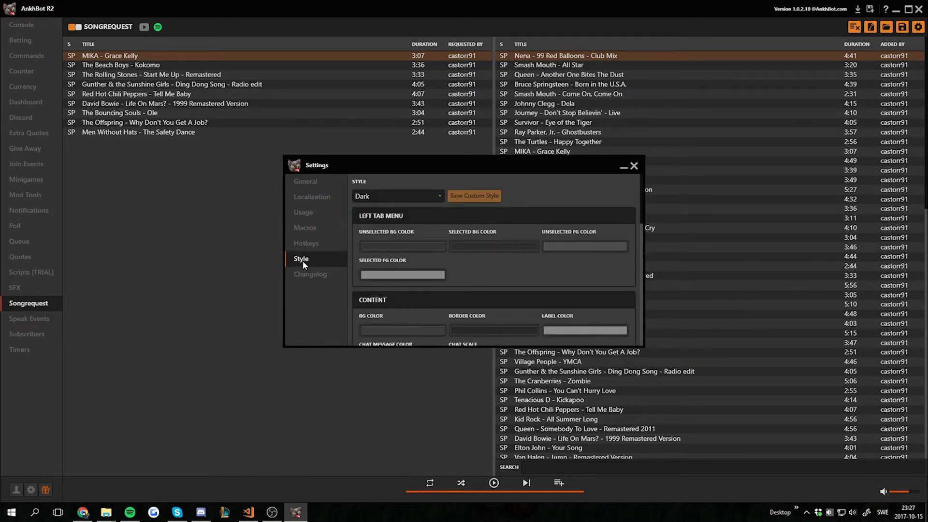
{"action": "left_click", "coordinate": [430, 193]}
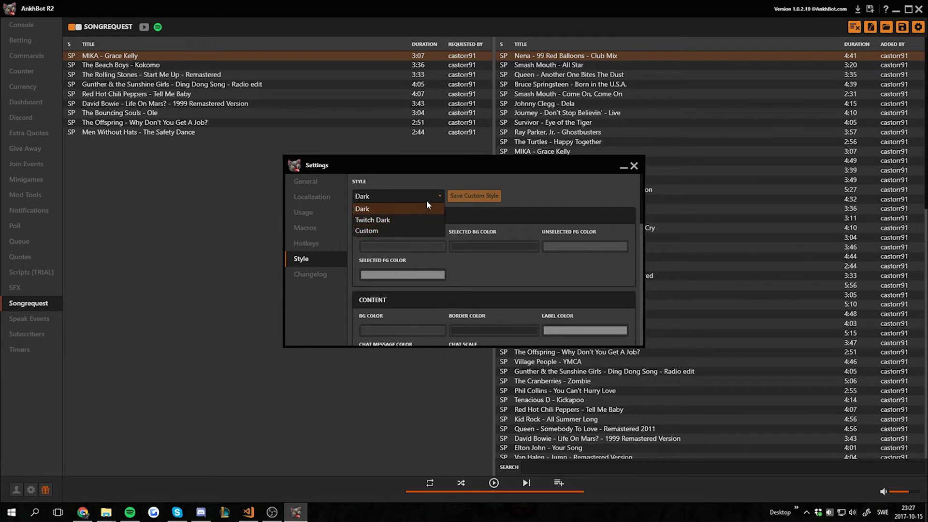
{"action": "left_click", "coordinate": [427, 198]}
{"action": "left_click", "coordinate": [439, 199]}
{"action": "left_click", "coordinate": [396, 231]}
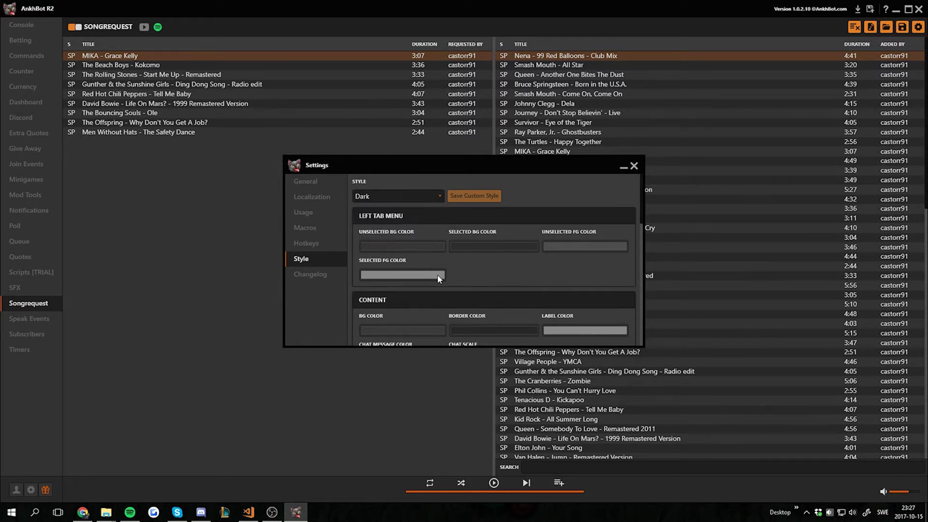
Step: Change the Buttons hover color of the custom style to a muted tan
{"action": "scroll", "coordinate": [502, 267], "scroll_direction": "down", "scroll_amount": 5}
{"action": "scroll", "coordinate": [502, 272], "scroll_direction": "down", "scroll_amount": 2}
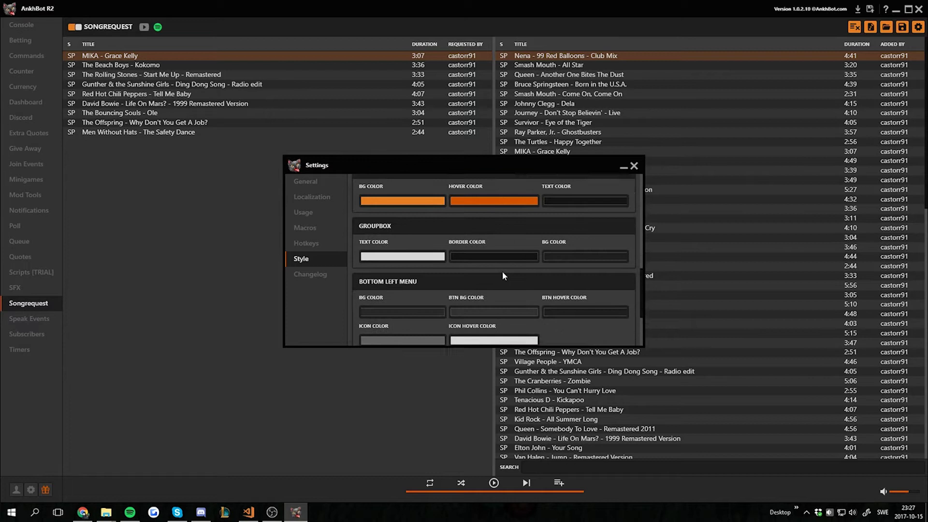
{"action": "left_click", "coordinate": [483, 225]}
{"action": "mouse_move", "coordinate": [467, 265]}
{"action": "left_mouse_down"}
{"action": "mouse_move", "coordinate": [457, 242]}
{"action": "mouse_move", "coordinate": [512, 261]}
{"action": "mouse_move", "coordinate": [464, 252]}
{"action": "left_mouse_up"}
{"action": "scroll", "coordinate": [543, 237], "scroll_direction": "up", "scroll_amount": 6}
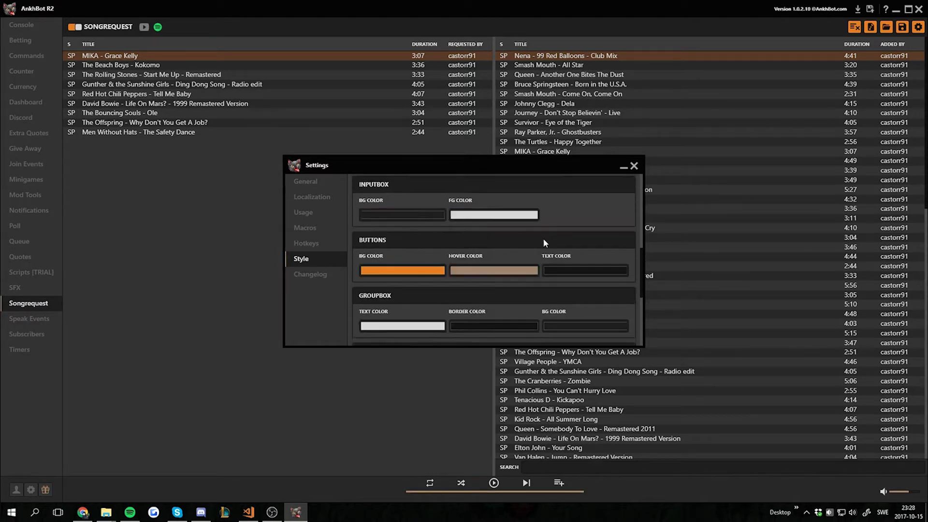
{"action": "scroll", "coordinate": [493, 215], "scroll_direction": "up", "scroll_amount": 1}
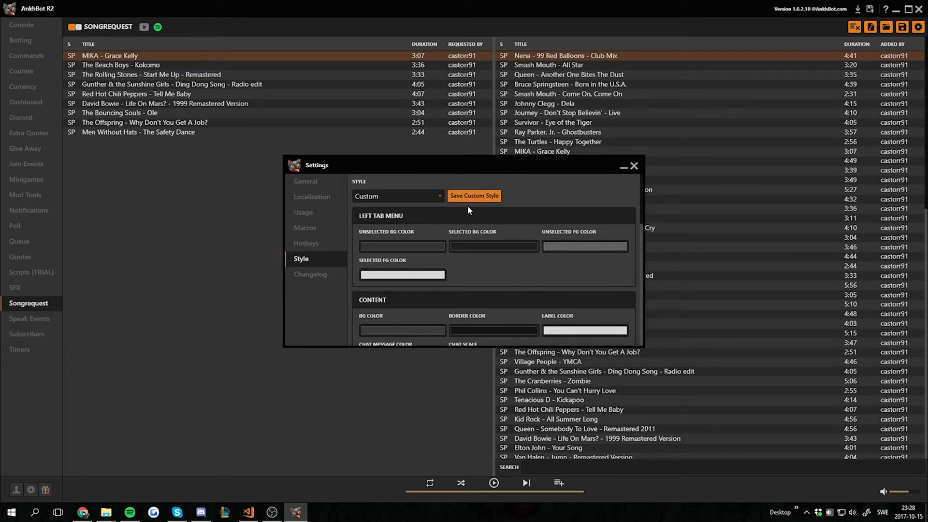
Step: Set the Buttons hover color of the custom style to bright green, #FF29FF11
{"action": "scroll", "coordinate": [496, 248], "scroll_direction": "down", "scroll_amount": 7}
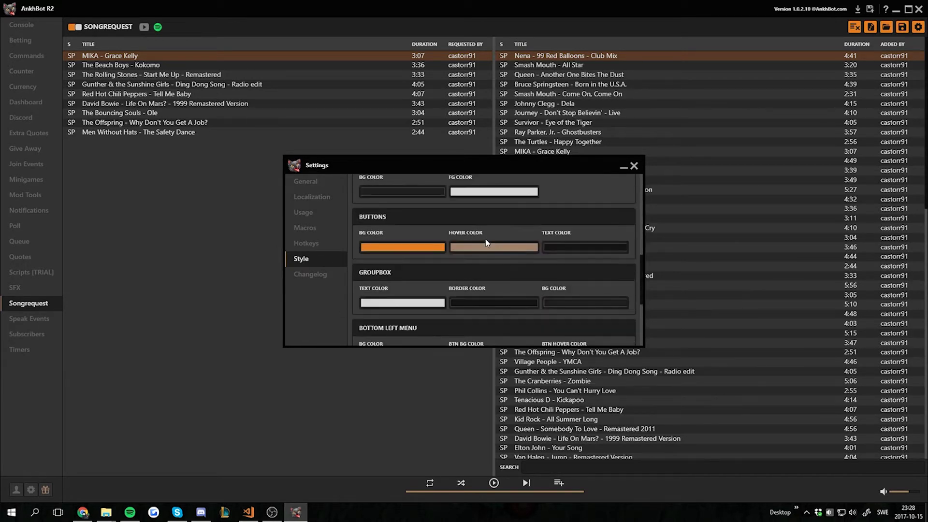
{"action": "left_click", "coordinate": [488, 247]}
{"action": "left_click_drag", "start_coordinate": [533, 281], "coordinate": [526, 259]}
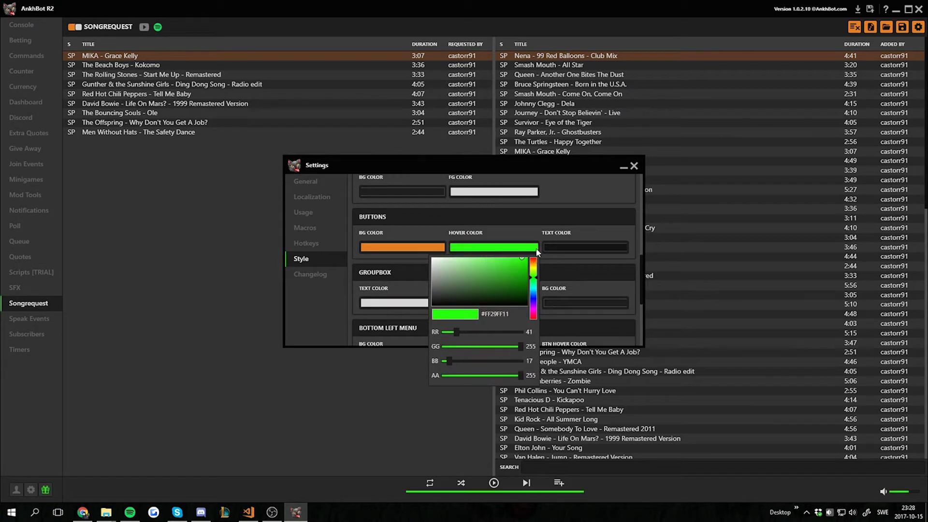
{"action": "left_click", "coordinate": [543, 213]}
{"action": "scroll", "coordinate": [543, 220], "scroll_direction": "up", "scroll_amount": 7}
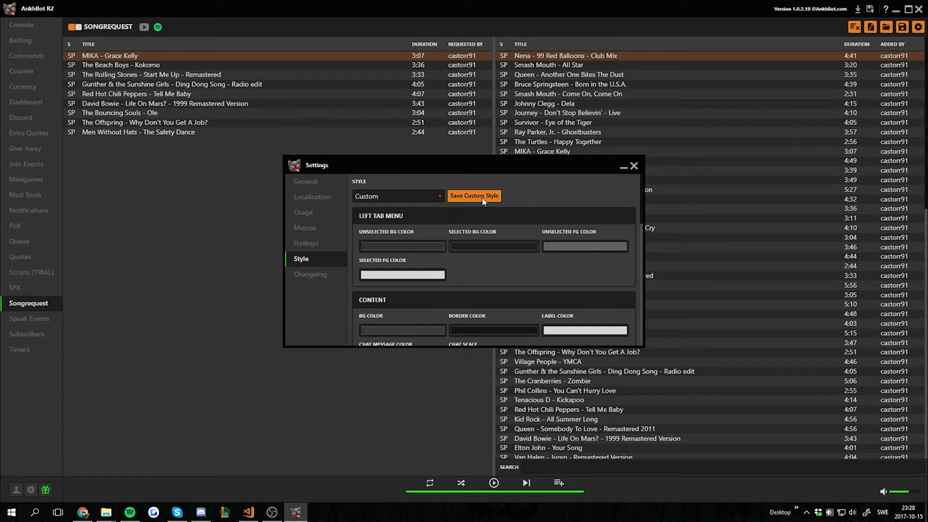
Step: Switch the interface style back to Dark and close the settings
{"action": "left_click", "coordinate": [425, 195]}
{"action": "left_click", "coordinate": [413, 207]}
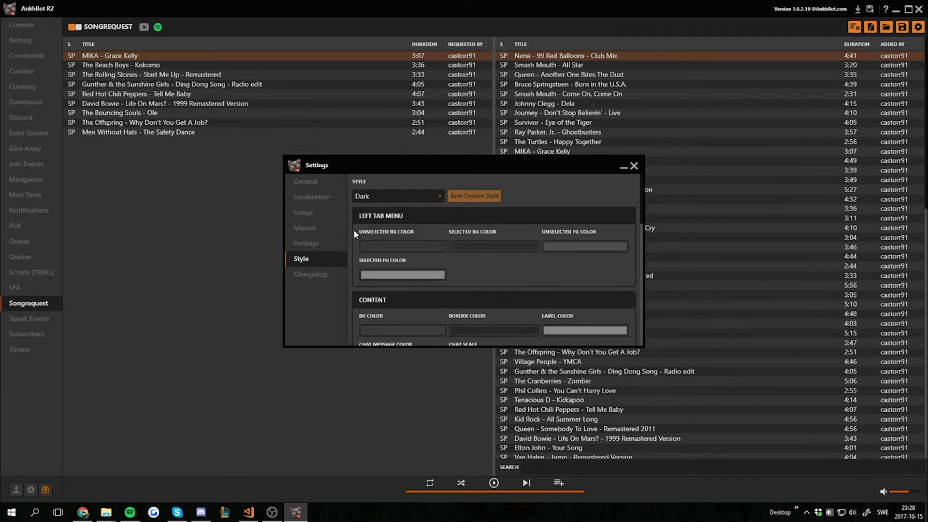
{"action": "left_click", "coordinate": [437, 196]}
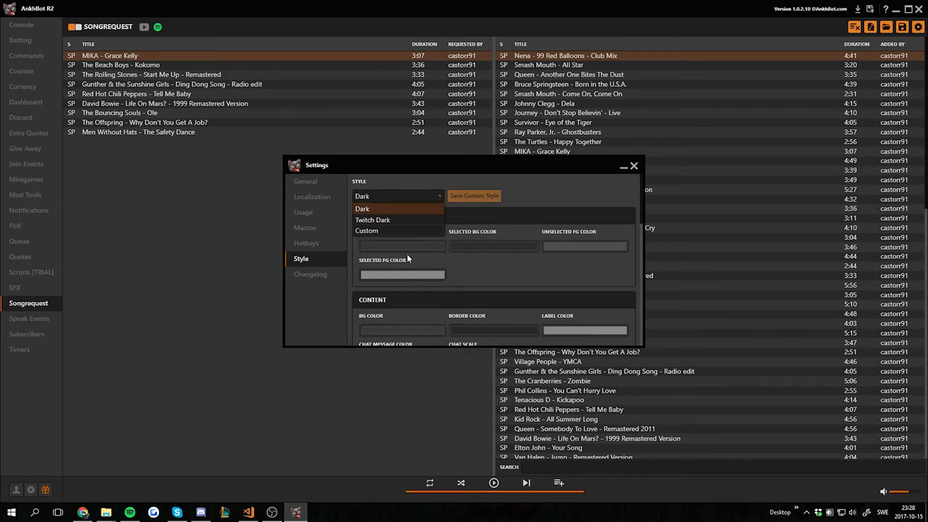
{"action": "left_click", "coordinate": [422, 207]}
{"action": "left_click", "coordinate": [633, 167]}
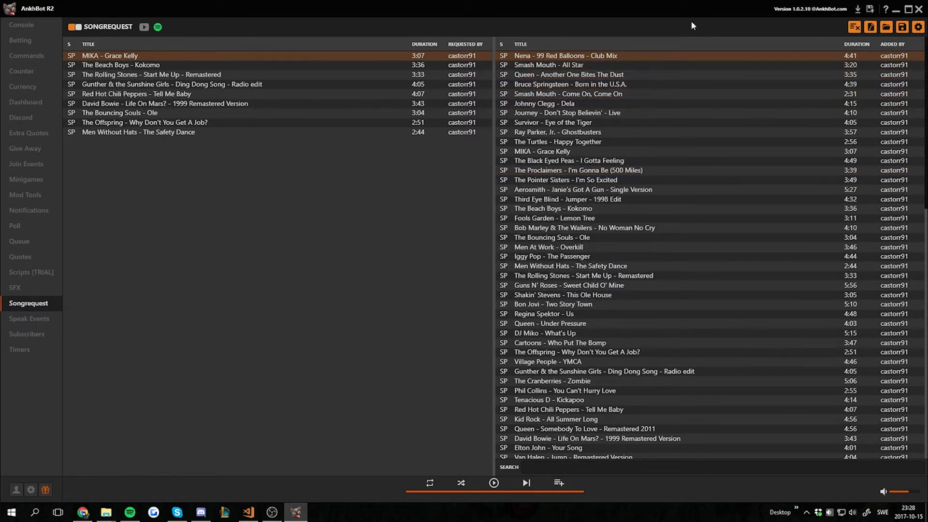
Step: Open the bot's install directory and select StyleSettings.bin in the Settings folder inside Twitch
{"action": "left_click", "coordinate": [887, 10]}
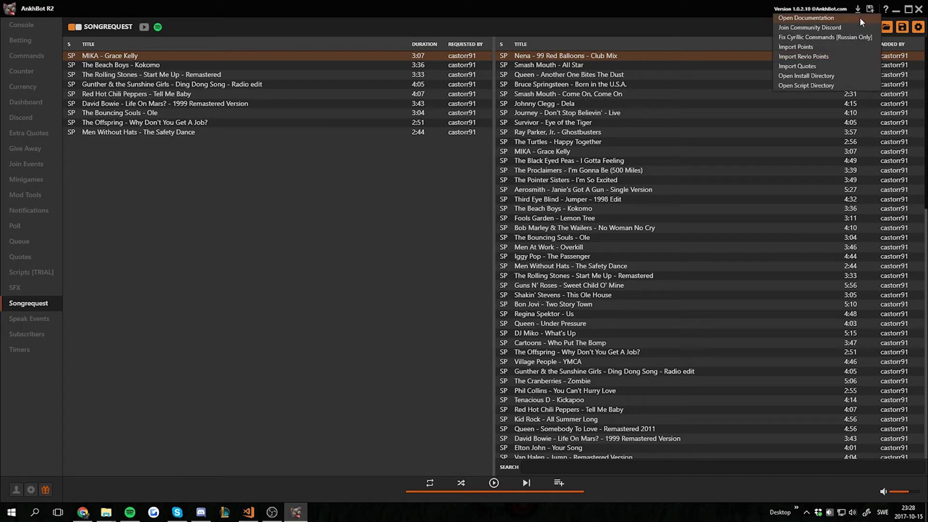
{"action": "left_click", "coordinate": [815, 78]}
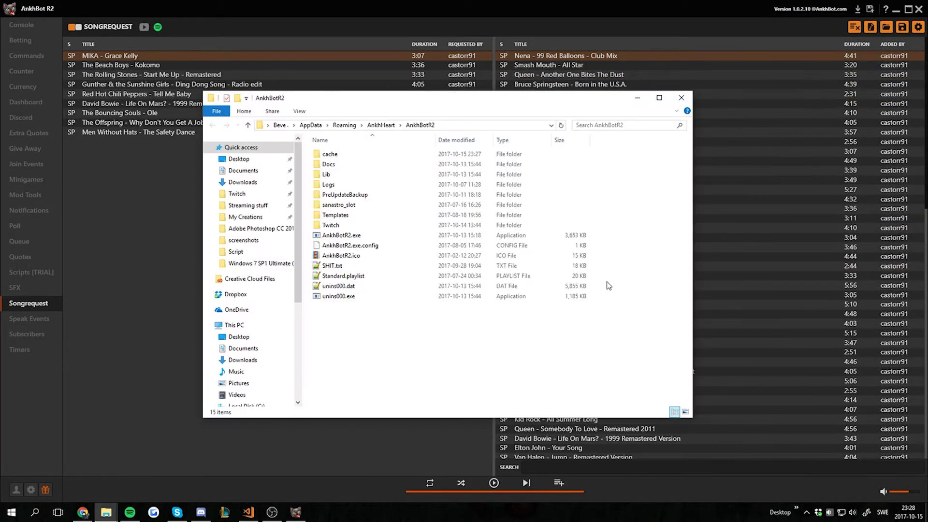
{"action": "left_click_drag", "start_coordinate": [372, 97], "coordinate": [416, 79]}
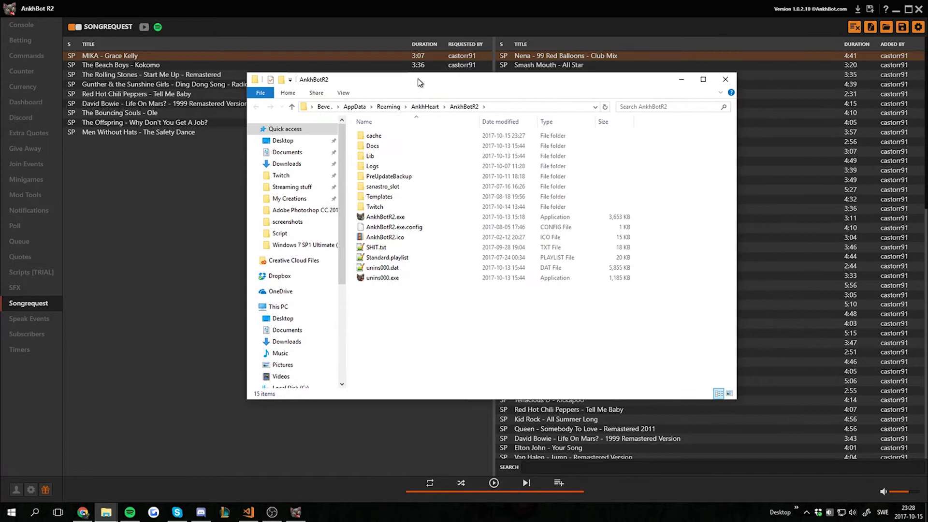
{"action": "double_click", "coordinate": [392, 207]}
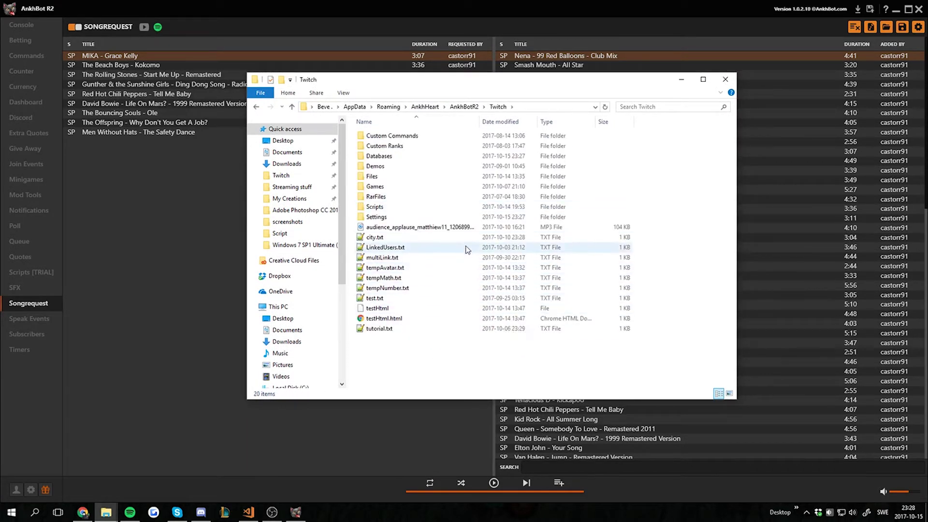
{"action": "double_click", "coordinate": [386, 219]}
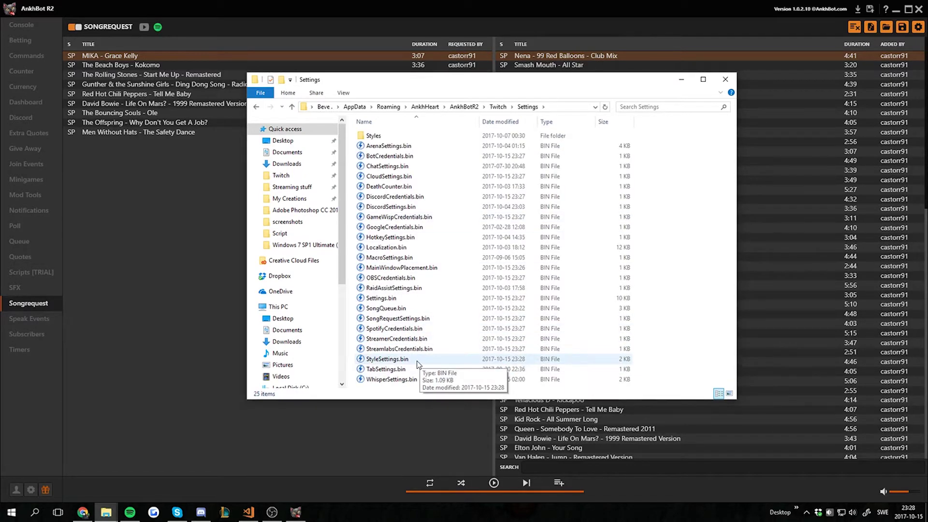
{"action": "left_click", "coordinate": [397, 362]}
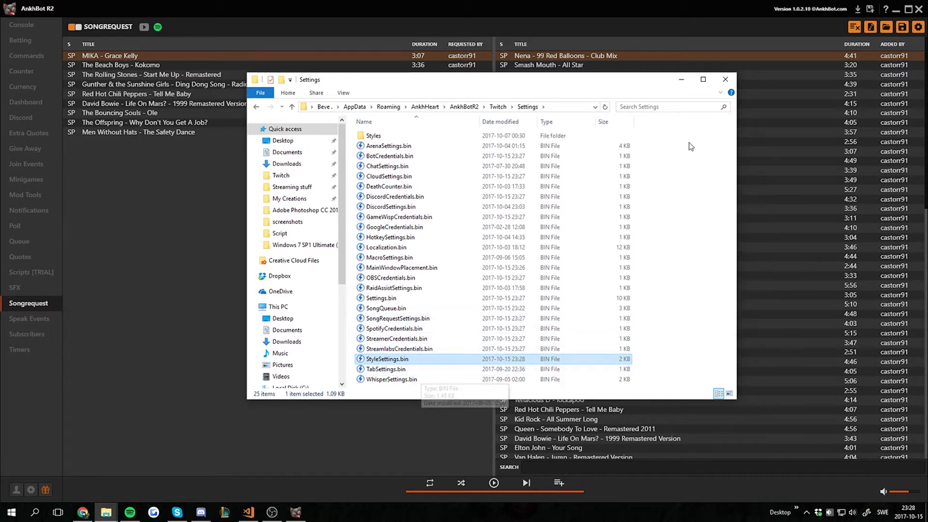
Step: Create a new folder named Tutorial inside the Settings folder
{"action": "right_click", "coordinate": [665, 169]}
{"action": "mouse_move", "coordinate": [582, 296]}
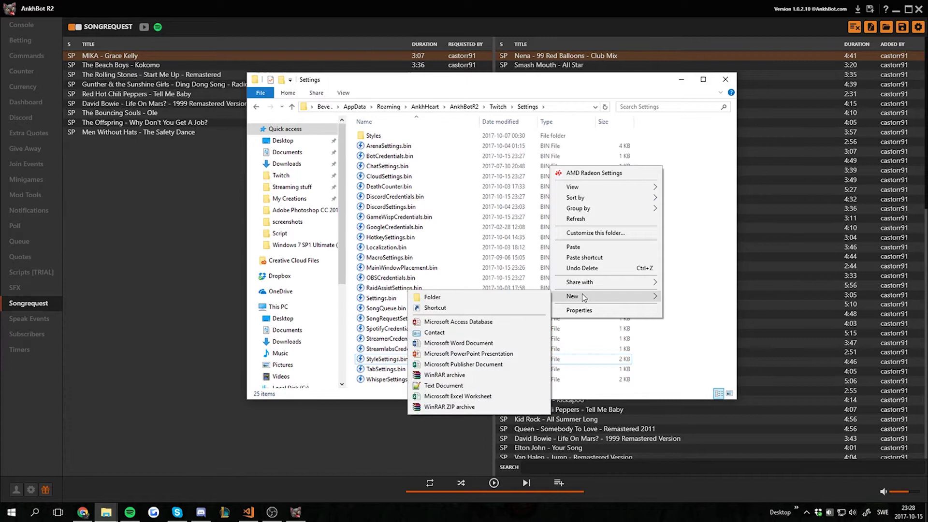
{"action": "left_click", "coordinate": [448, 300]}
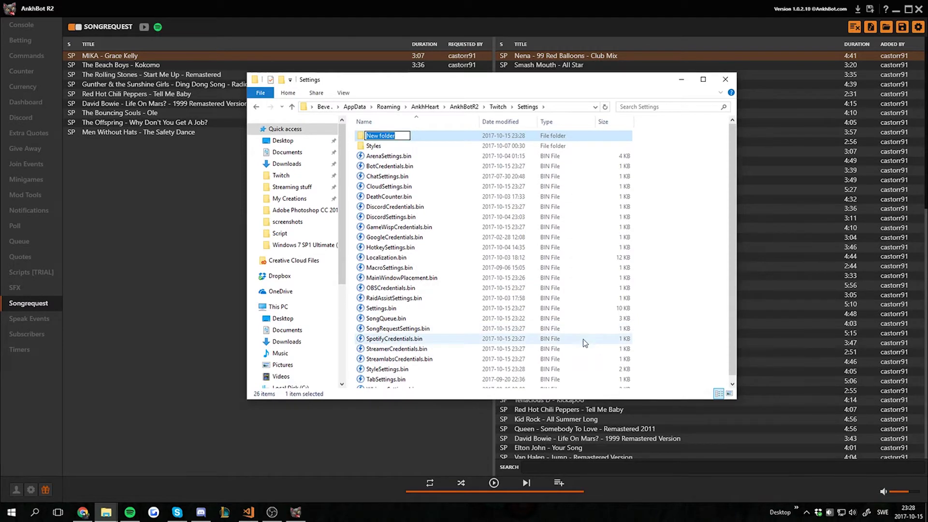
{"action": "type", "text": "Tutorial"}
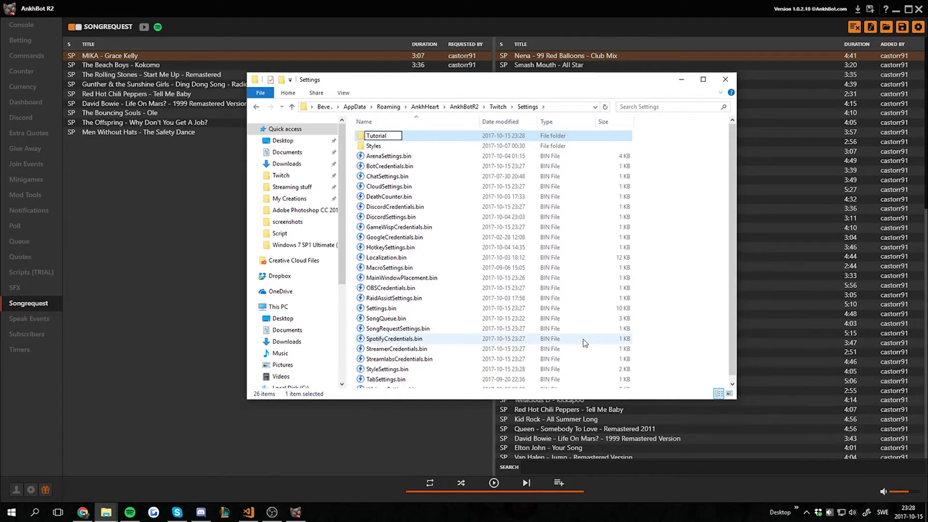
{"action": "key", "text": "Return"}
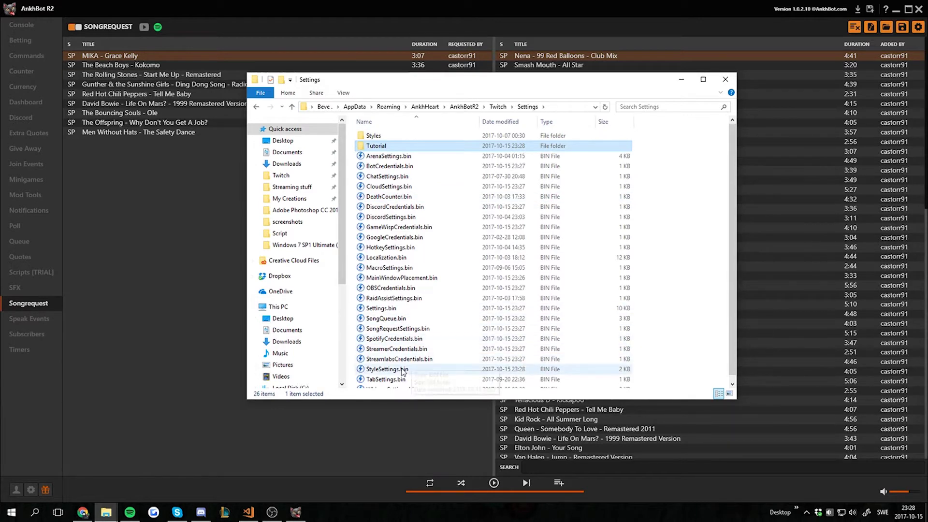
Step: Move StyleSettings.bin into the Tutorial folder, check that folder's contents, and return to the Settings folder
{"action": "left_click_drag", "start_coordinate": [401, 370], "coordinate": [382, 146]}
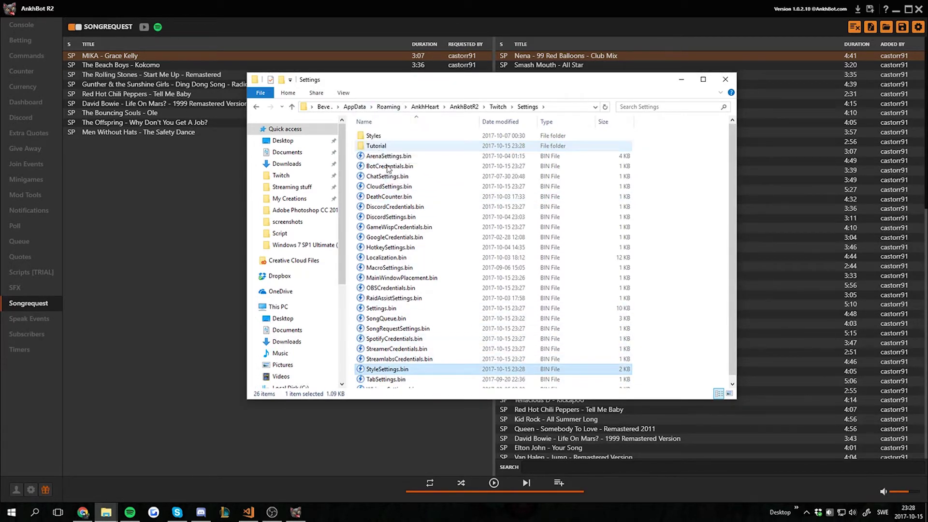
{"action": "double_click", "coordinate": [363, 146]}
{"action": "left_click", "coordinate": [256, 107]}
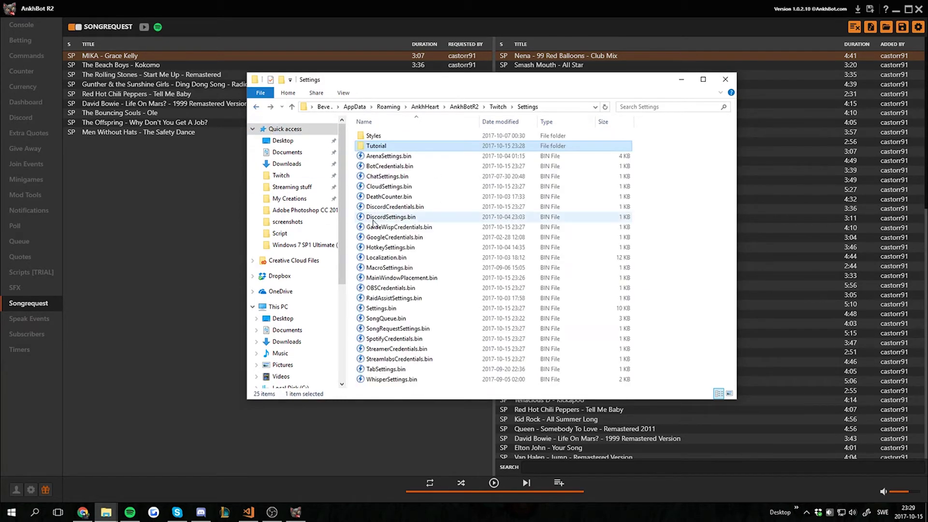
{"action": "double_click", "coordinate": [377, 146]}
{"action": "left_click", "coordinate": [256, 107]}
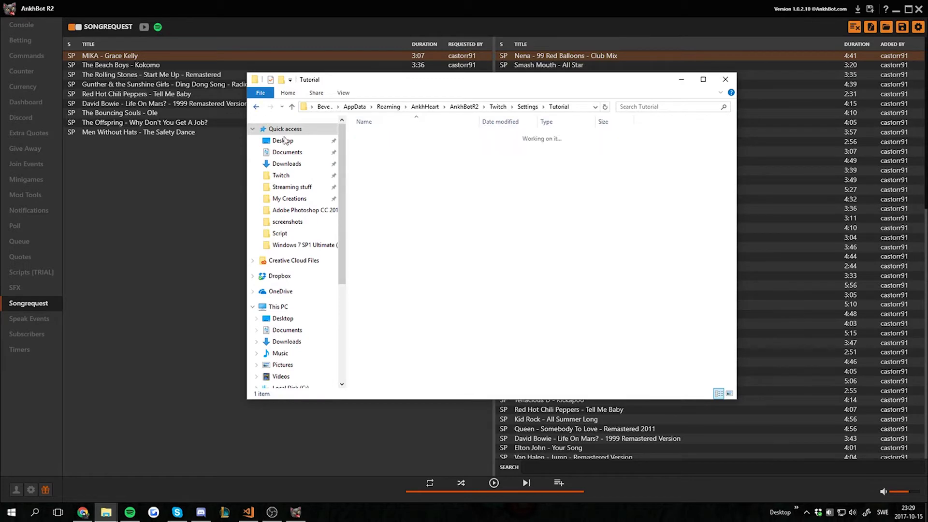
Step: Reduce the AnkhBot window from full screen and arrange it behind the Settings folder window
{"action": "left_click_drag", "start_coordinate": [569, 86], "coordinate": [716, 134]}
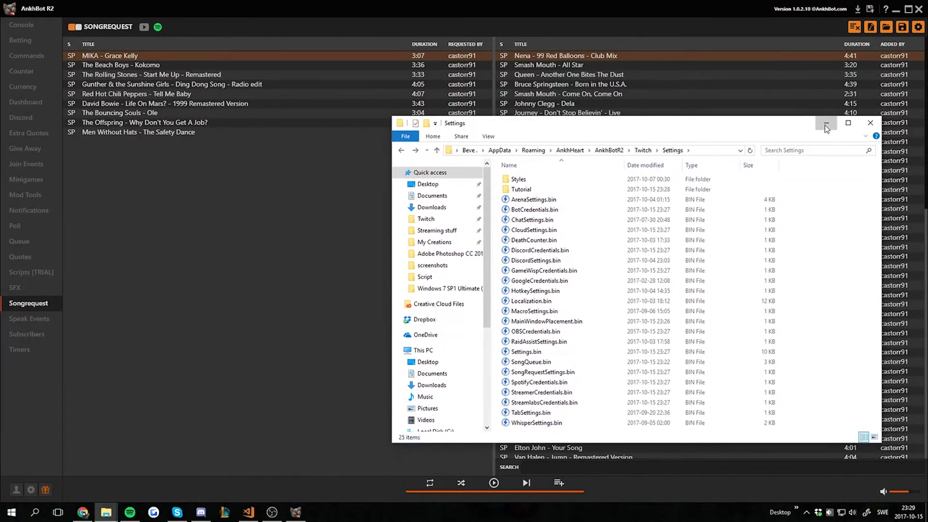
{"action": "left_click", "coordinate": [826, 125]}
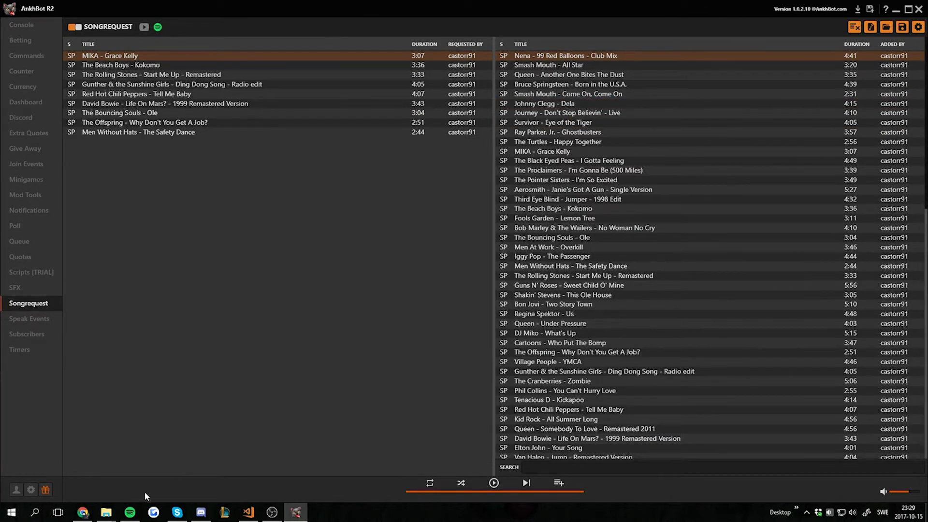
{"action": "mouse_move", "coordinate": [106, 512]}
{"action": "left_click", "coordinate": [377, 456]}
{"action": "left_click_drag", "start_coordinate": [561, 9], "coordinate": [682, 43]}
{"action": "left_click", "coordinate": [303, 93]}
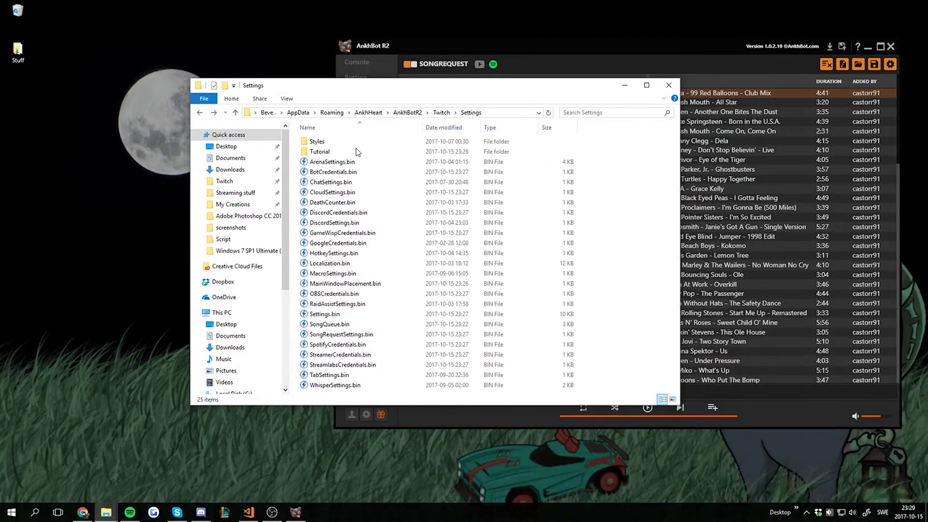
Step: Open the AnkhBot Styles folder in Dropbox from the Settings folder window and reposition that window
{"action": "left_click", "coordinate": [107, 512]}
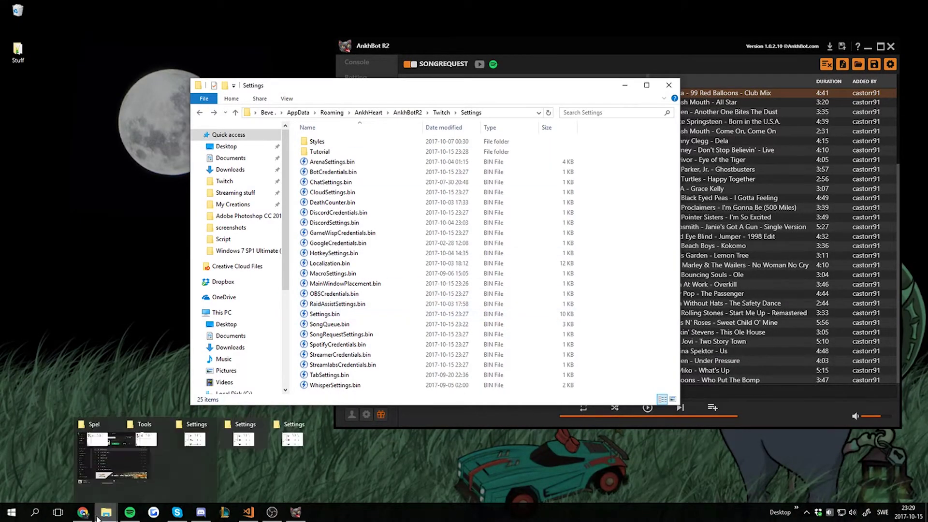
{"action": "mouse_move", "coordinate": [169, 453]}
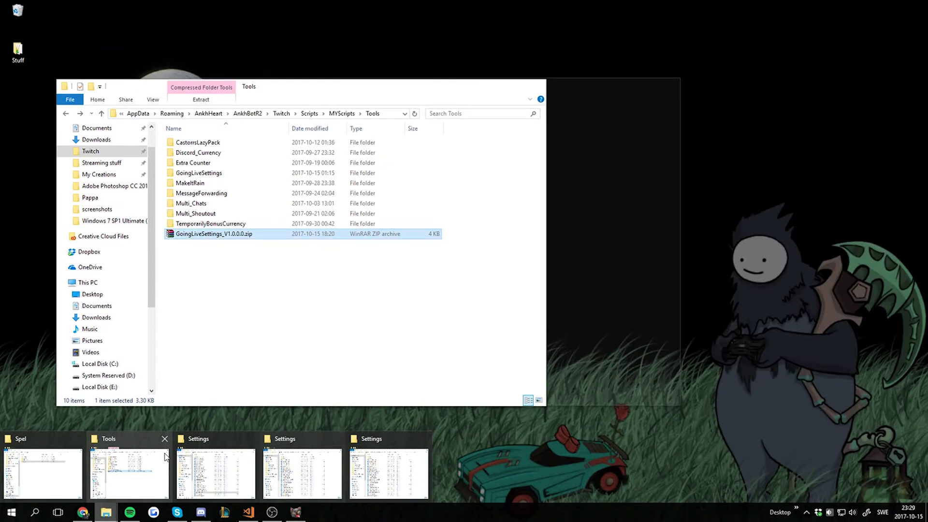
{"action": "left_click", "coordinate": [285, 473]}
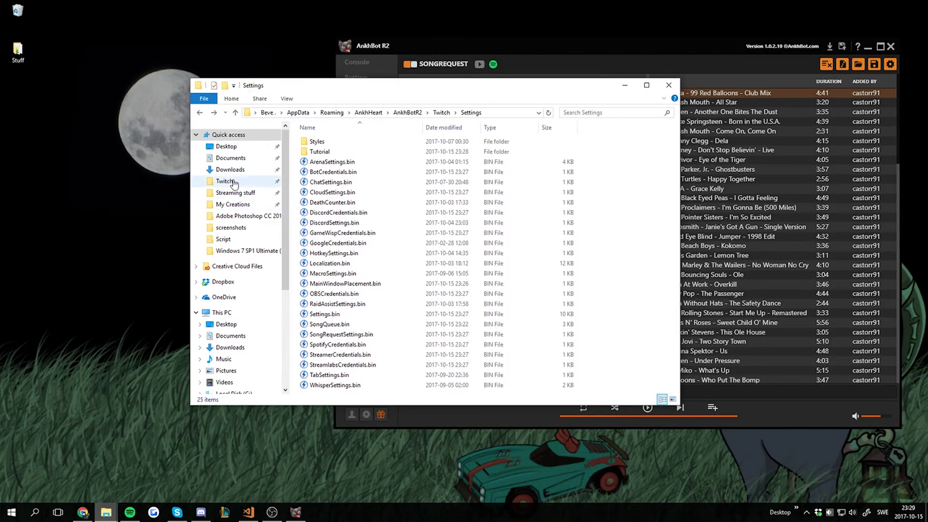
{"action": "left_click", "coordinate": [223, 282]}
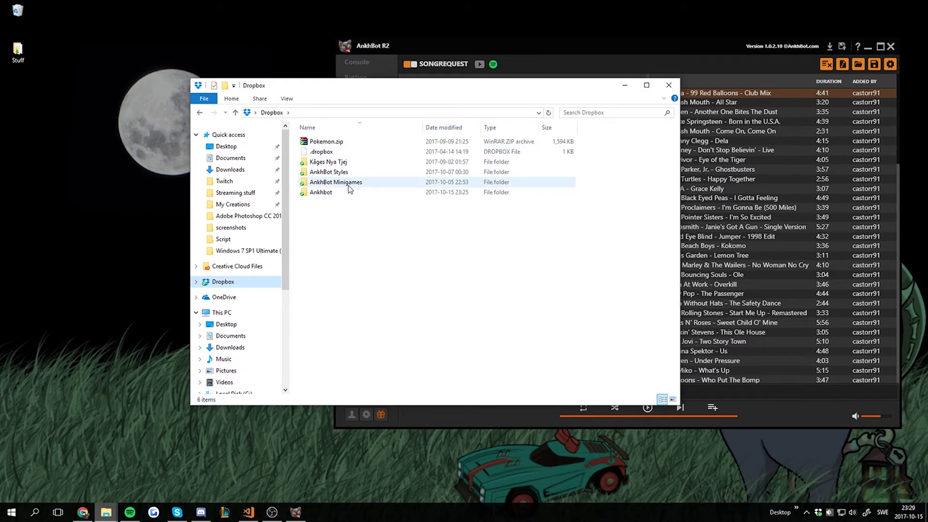
{"action": "double_click", "coordinate": [344, 172]}
{"action": "left_click_drag", "start_coordinate": [437, 87], "coordinate": [506, 59]}
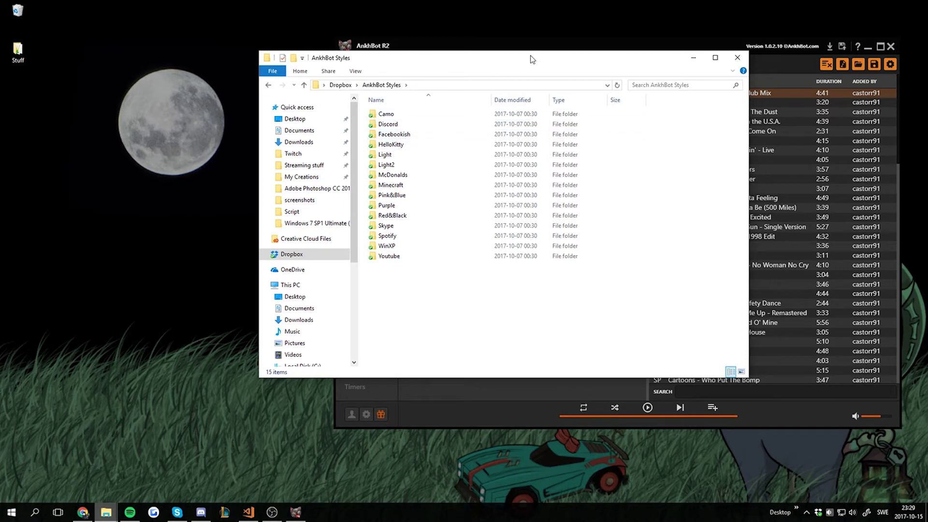
{"action": "left_click_drag", "start_coordinate": [530, 59], "coordinate": [580, 73]}
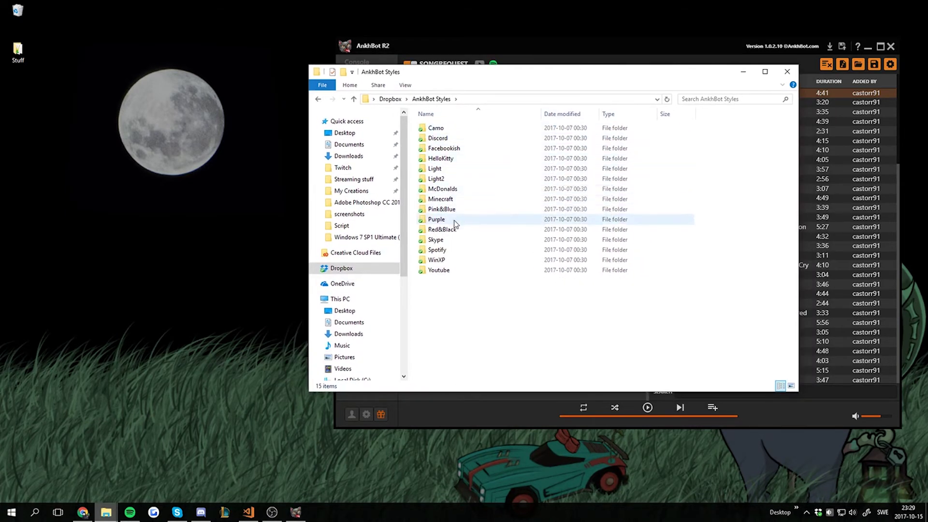
Step: Copy StyleSettings.bin from the Spotify style folder to the desktop and place it over the moon in the wallpaper
{"action": "double_click", "coordinate": [449, 251]}
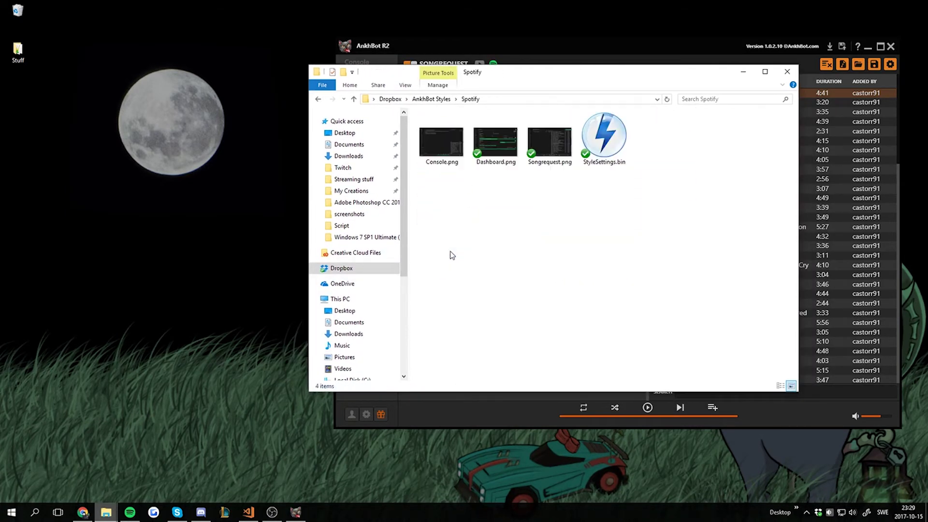
{"action": "left_click_drag", "start_coordinate": [589, 224], "coordinate": [450, 145]}
{"action": "left_click", "coordinate": [615, 253]}
{"action": "left_click_drag", "start_coordinate": [683, 232], "coordinate": [610, 124]}
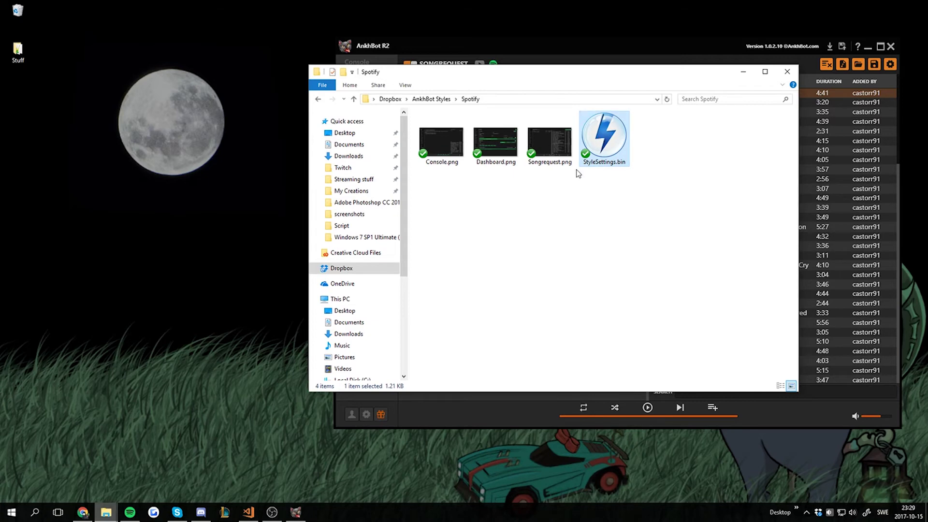
{"action": "right_click", "coordinate": [96, 157]}
{"action": "left_click", "coordinate": [37, 214]}
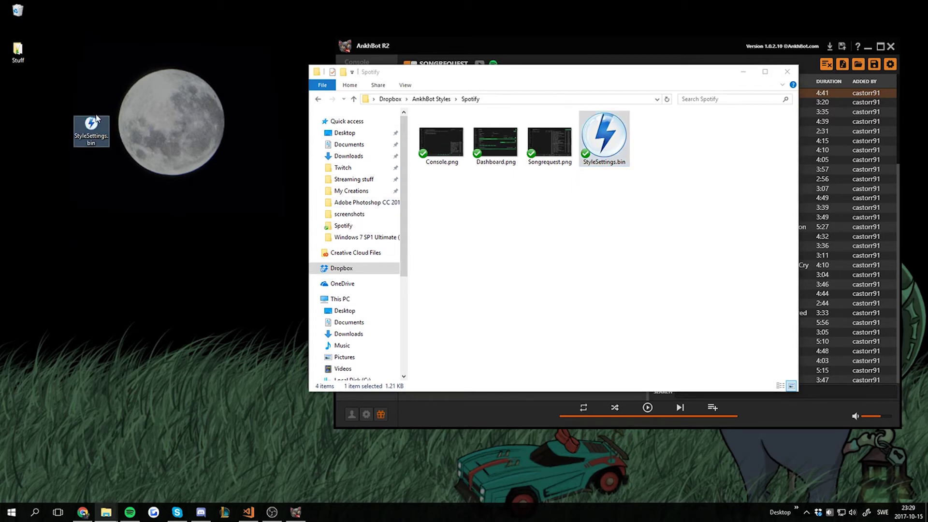
{"action": "left_click_drag", "start_coordinate": [96, 118], "coordinate": [170, 116]}
{"action": "left_click", "coordinate": [727, 124]}
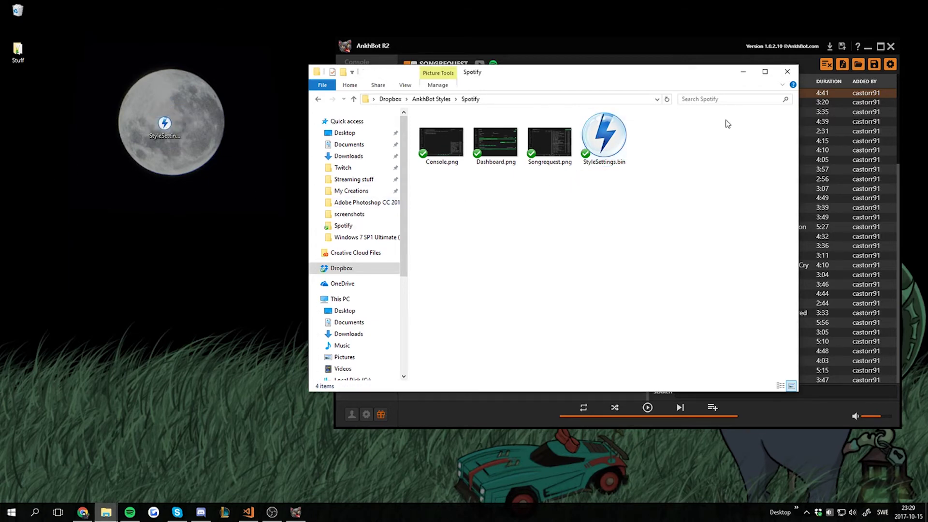
Step: Minimize the Spotify folder window and close AnkhBot, confirming the exit
{"action": "left_click", "coordinate": [741, 73]}
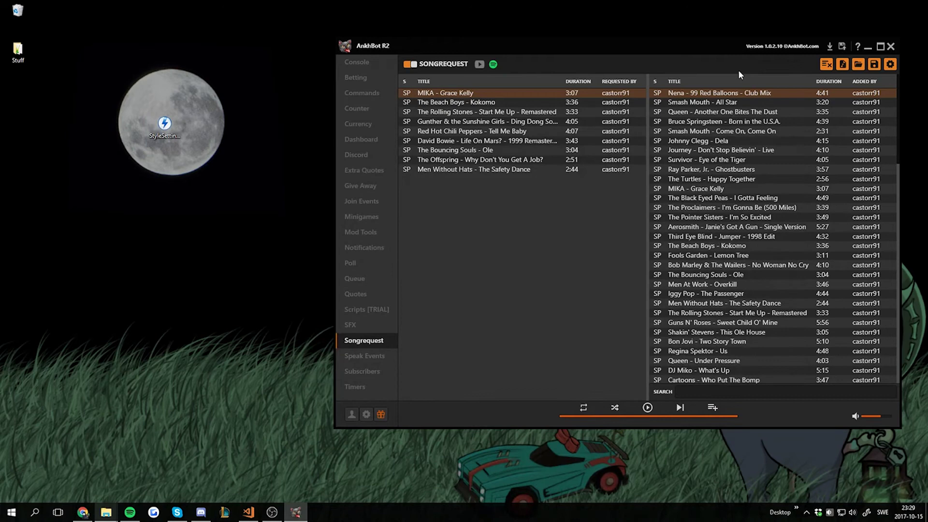
{"action": "left_click", "coordinate": [891, 47]}
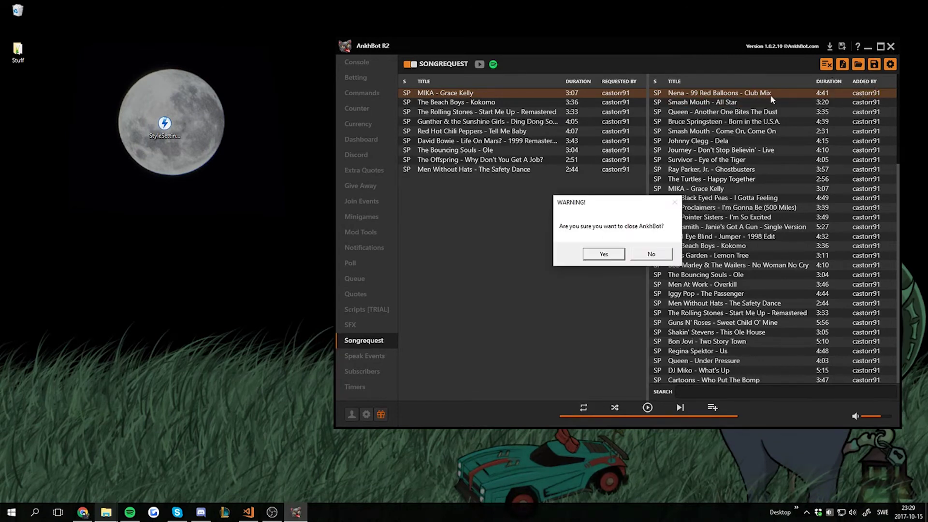
{"action": "left_click", "coordinate": [604, 255]}
Step: Bring up the local Settings folder window, go back to AnkhHeart, and open the Twitch folder inside AnkhBotR2
{"action": "mouse_move", "coordinate": [106, 512]}
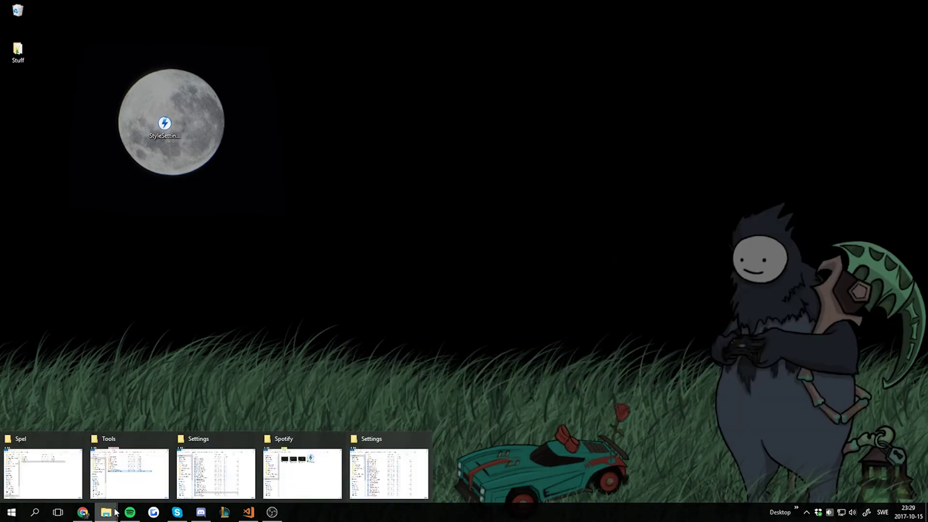
{"action": "left_click", "coordinate": [400, 437]}
{"action": "left_click_drag", "start_coordinate": [601, 137], "coordinate": [514, 71]}
{"action": "left_click", "coordinate": [481, 84]}
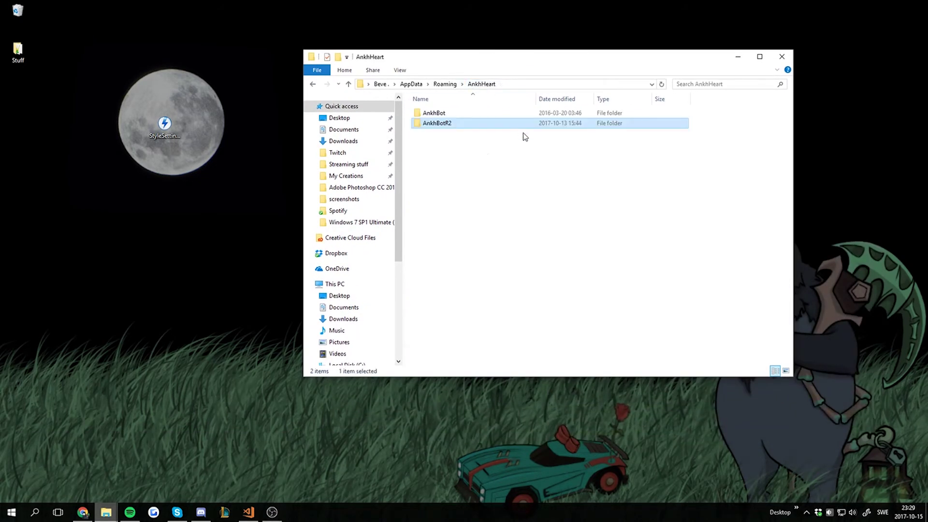
{"action": "double_click", "coordinate": [448, 126]}
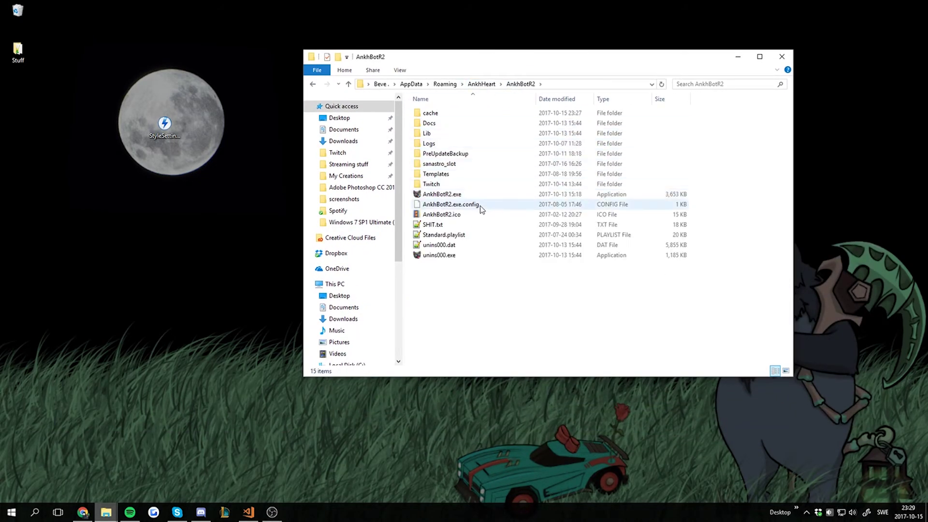
{"action": "left_click", "coordinate": [440, 184]}
{"action": "double_click", "coordinate": [441, 184]}
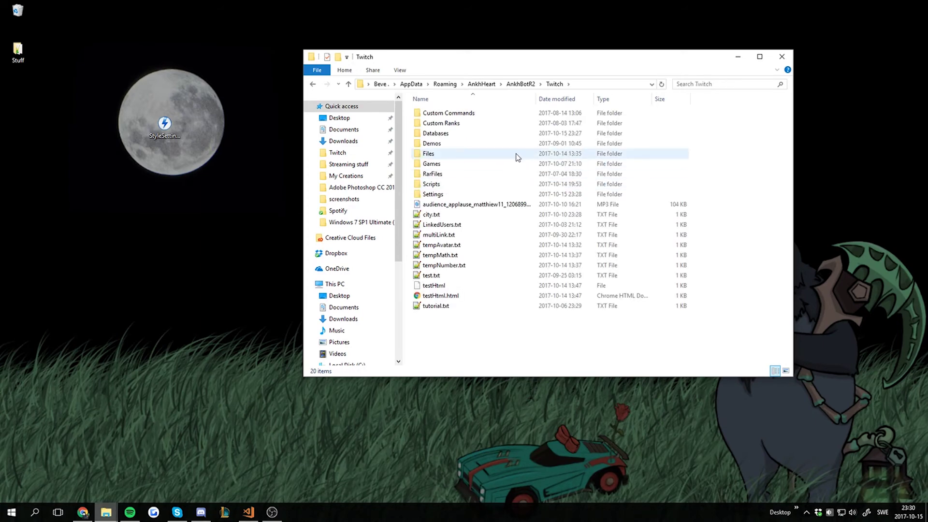
Step: Open the Settings folder inside Twitch and move StyleSettings.bin from the desktop into it
{"action": "double_click", "coordinate": [441, 192]}
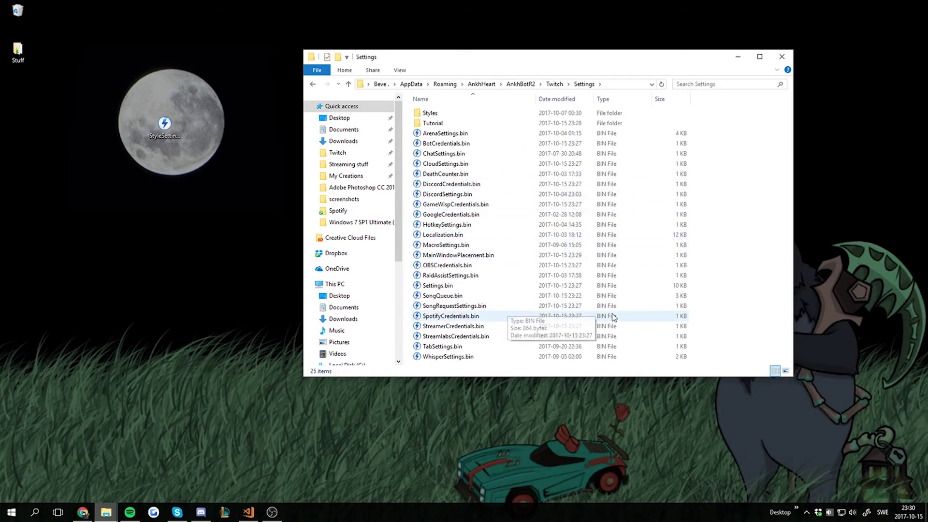
{"action": "left_click_drag", "start_coordinate": [158, 136], "coordinate": [738, 323]}
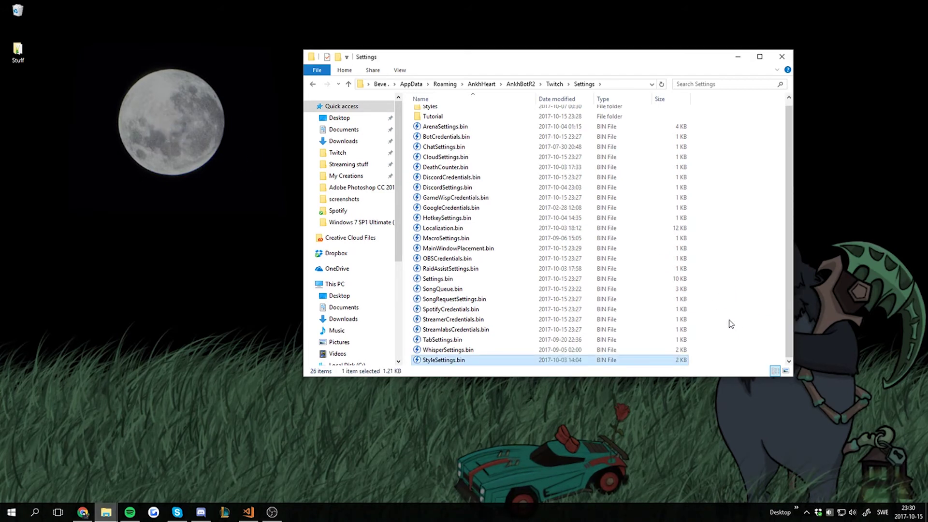
{"action": "left_click", "coordinate": [749, 333]}
Step: Launch AnkhBotR2 again and minimize the Settings folder window
{"action": "key", "text": "super"}
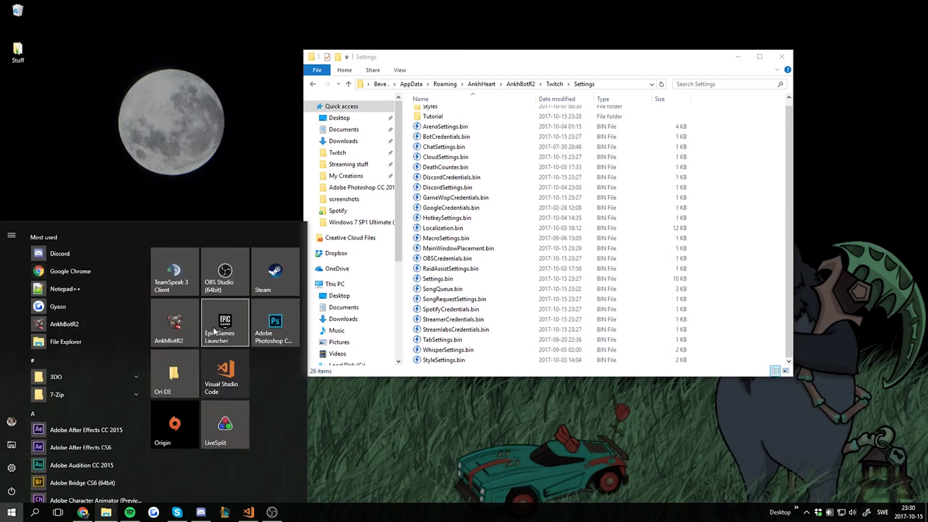
{"action": "left_click", "coordinate": [170, 319]}
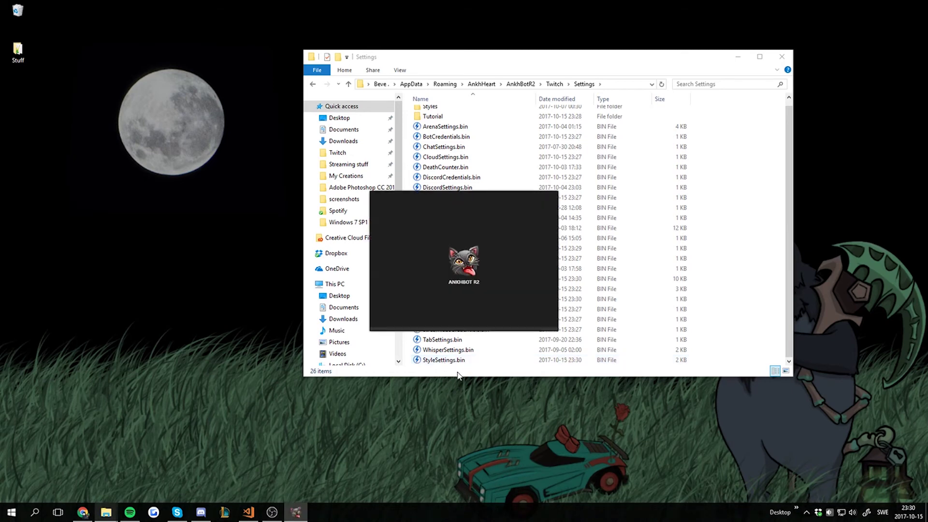
{"action": "left_click", "coordinate": [739, 57]}
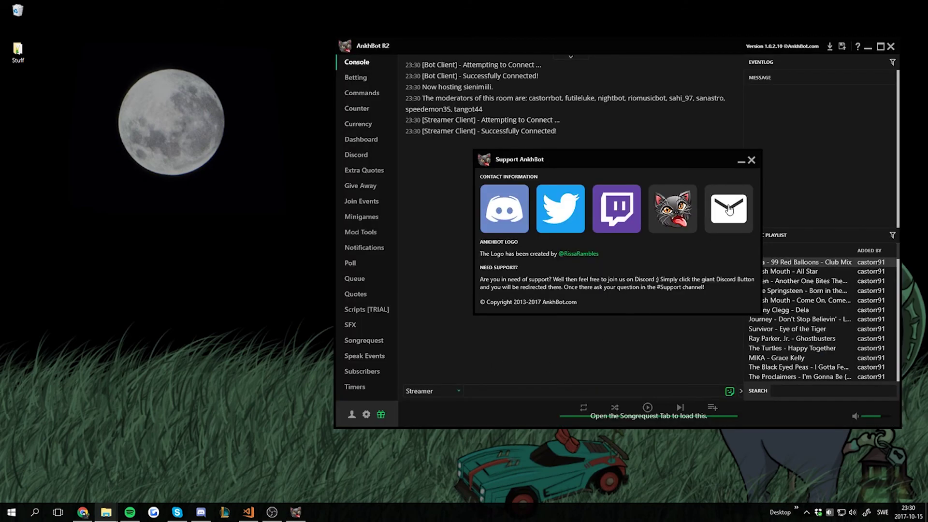
Step: Close the Support AnkhBot window and maximize the main AnkhBot window
{"action": "left_click", "coordinate": [752, 159]}
{"action": "left_click_drag", "start_coordinate": [616, 42], "coordinate": [485, 1]}
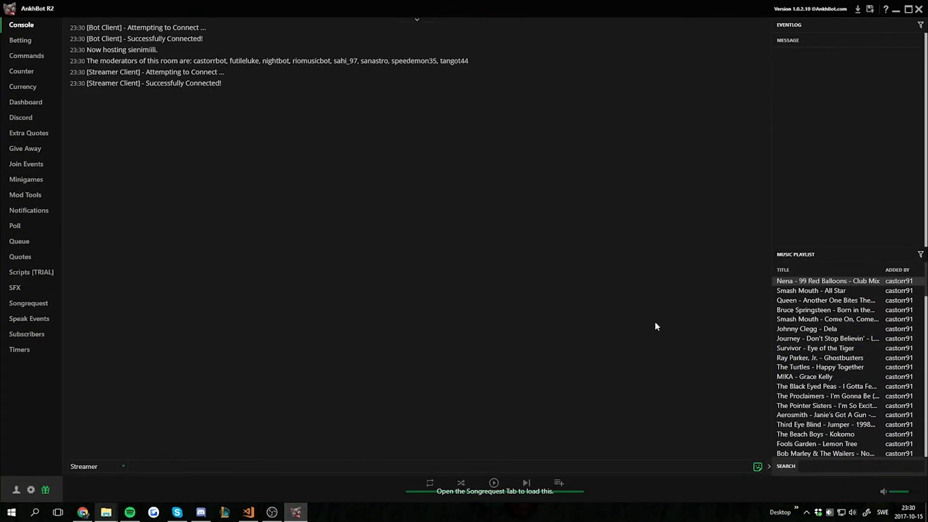